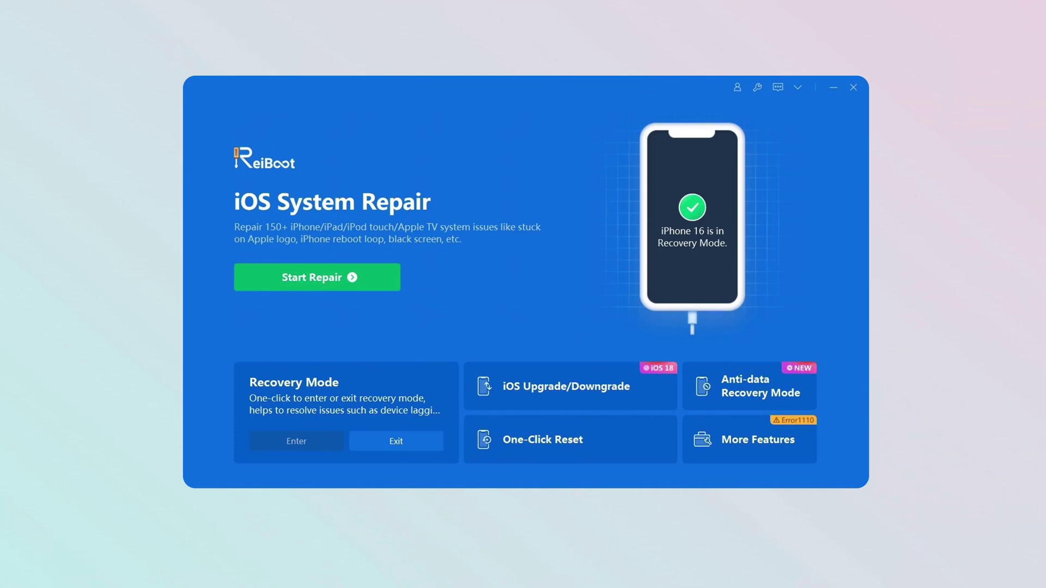
Run Standard Repair on the iPhone 16, downloading and applying the iOS 26.0 firmware
{"action": "left_click", "coordinate": [351, 286]}
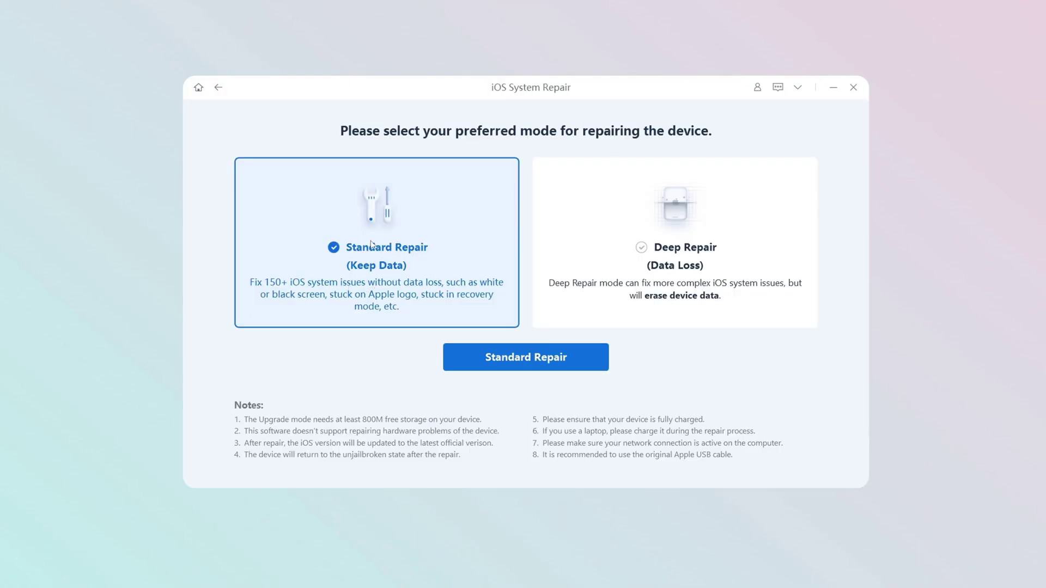
{"action": "left_click", "coordinate": [462, 365]}
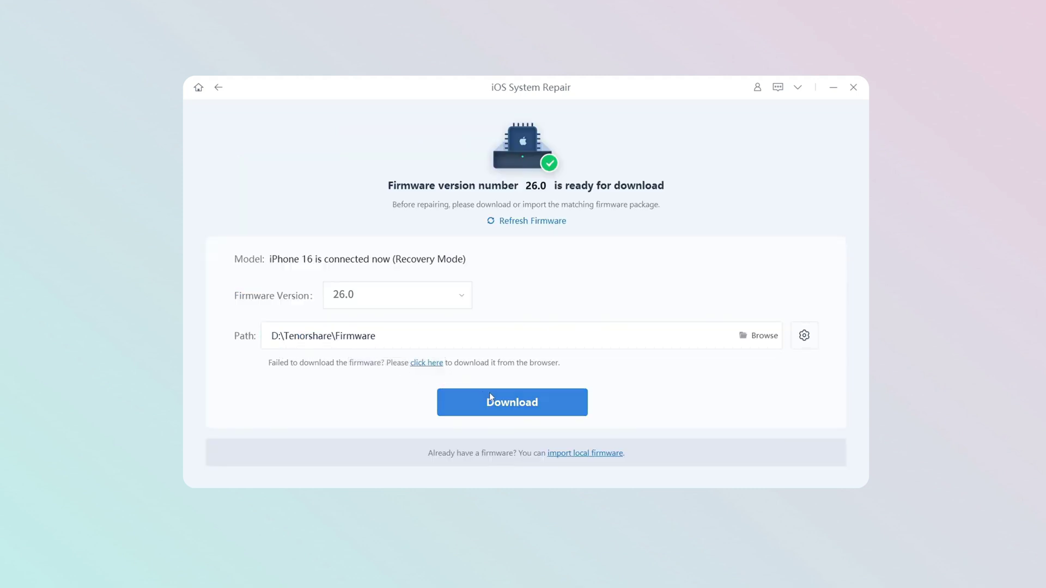
{"action": "left_click", "coordinate": [513, 402]}
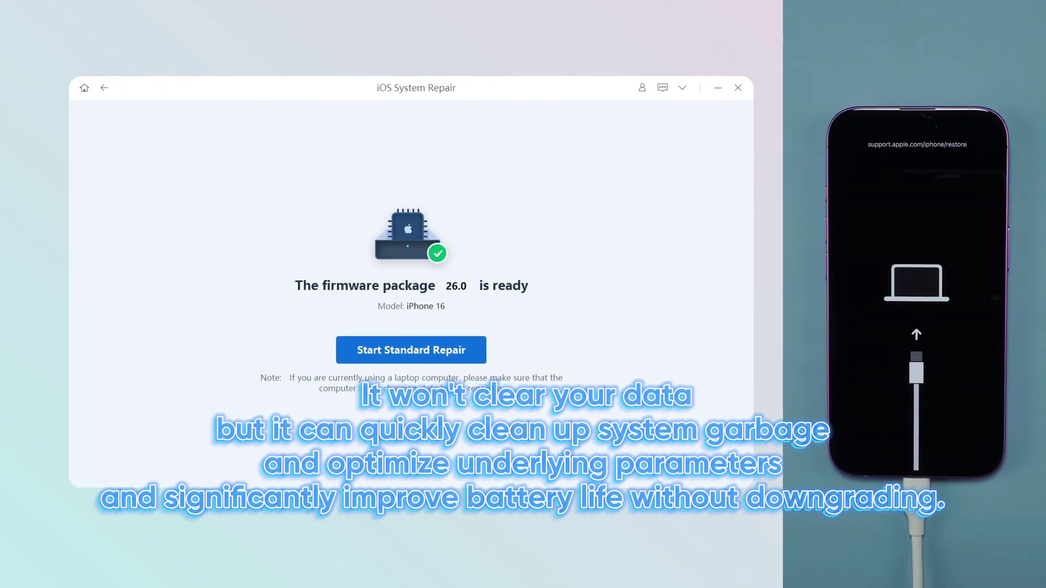
{"action": "left_click", "coordinate": [464, 350]}
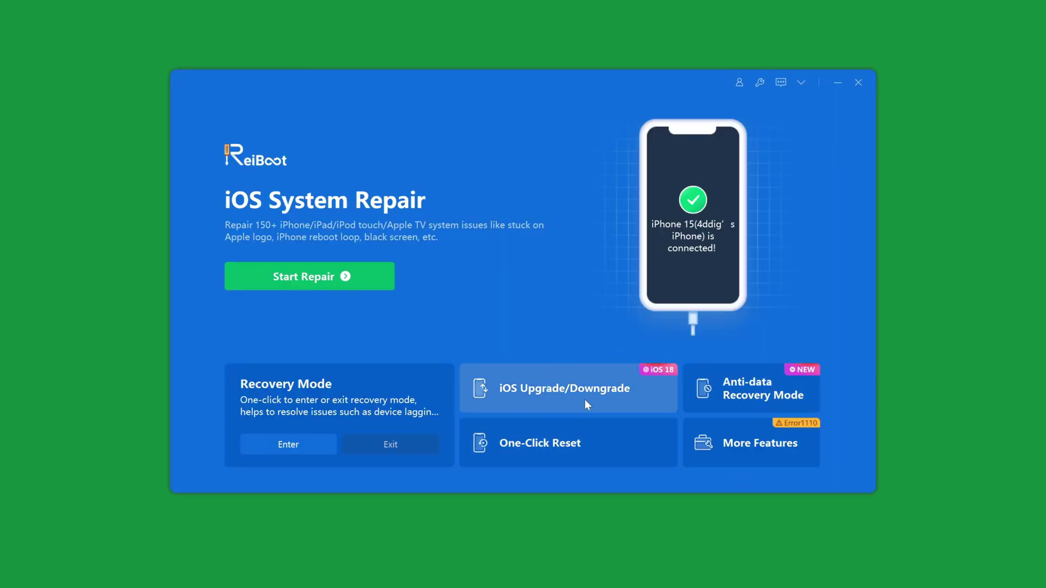
Choose Downgrade in iOS Upgrade/Downgrade to list iOS 18.5 firmware for the iPhone 15
{"action": "left_click", "coordinate": [569, 391]}
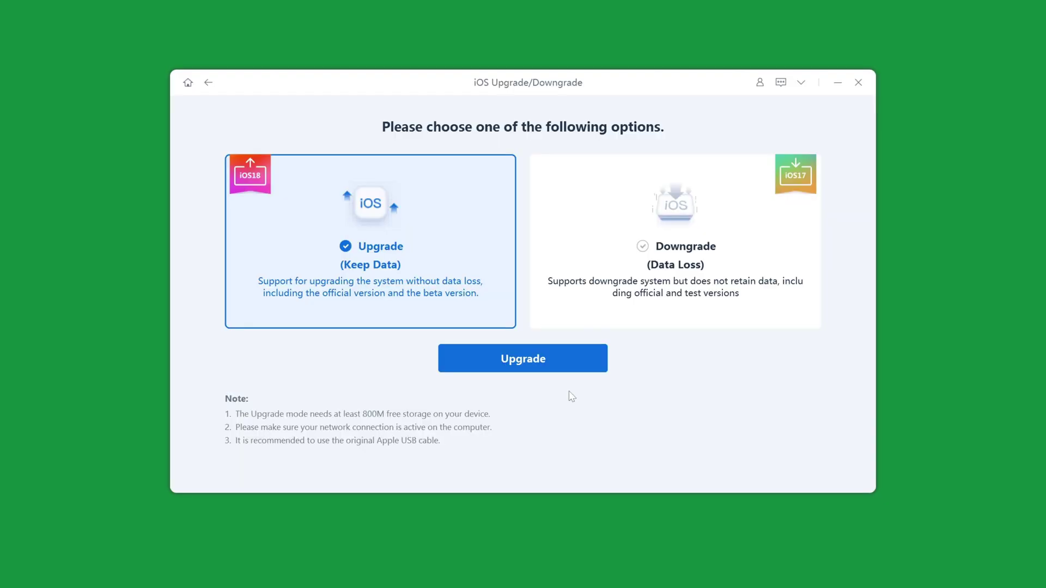
{"action": "left_click", "coordinate": [630, 273]}
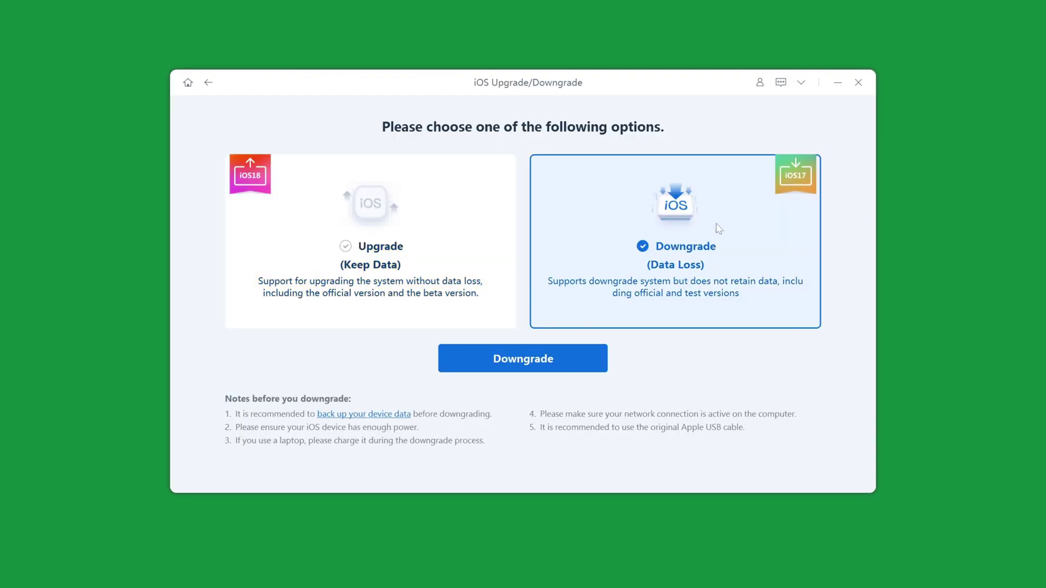
{"action": "left_click", "coordinate": [534, 361]}
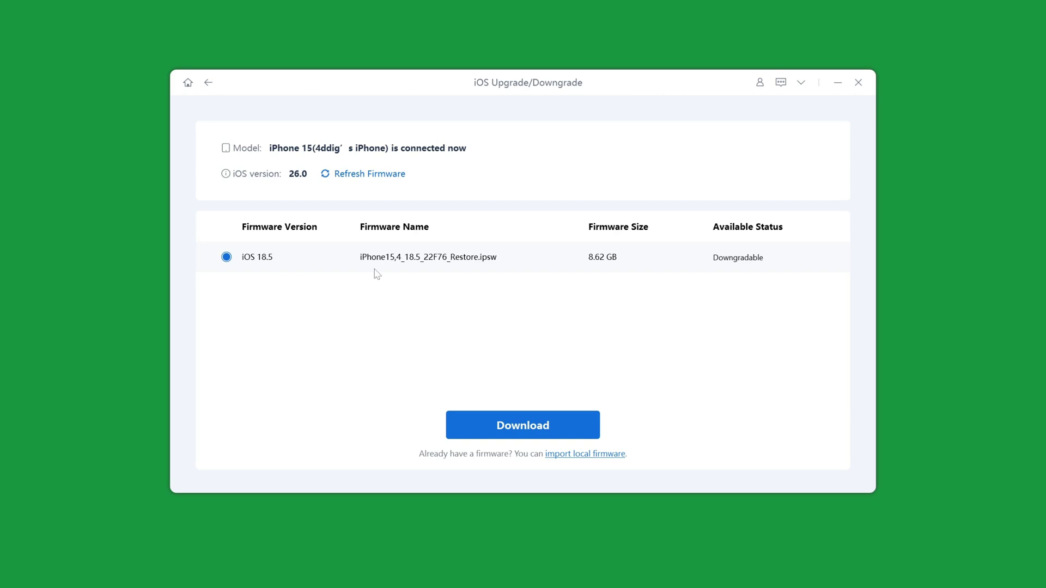